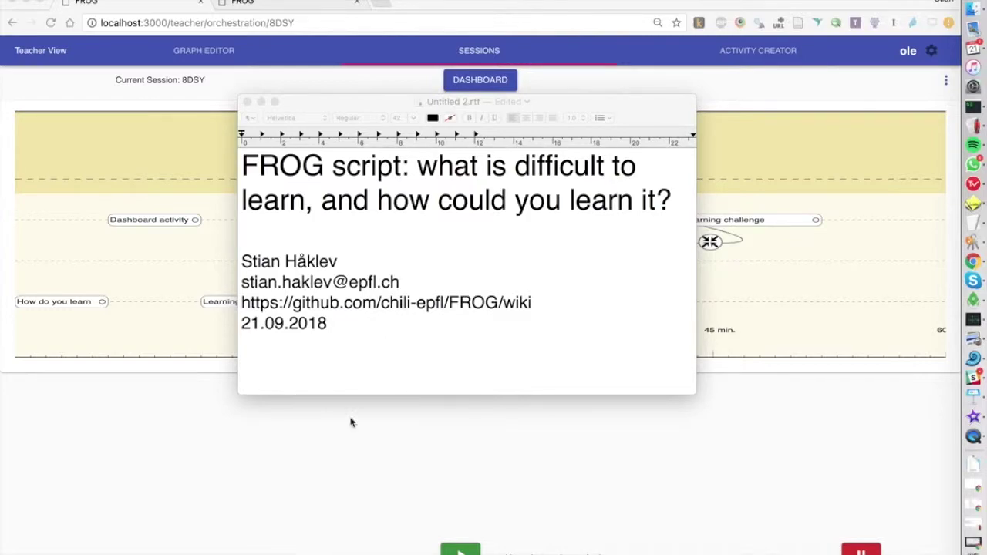
Step: Bring the FROG window showing session 8DSY's graph to the front
click(328, 485)
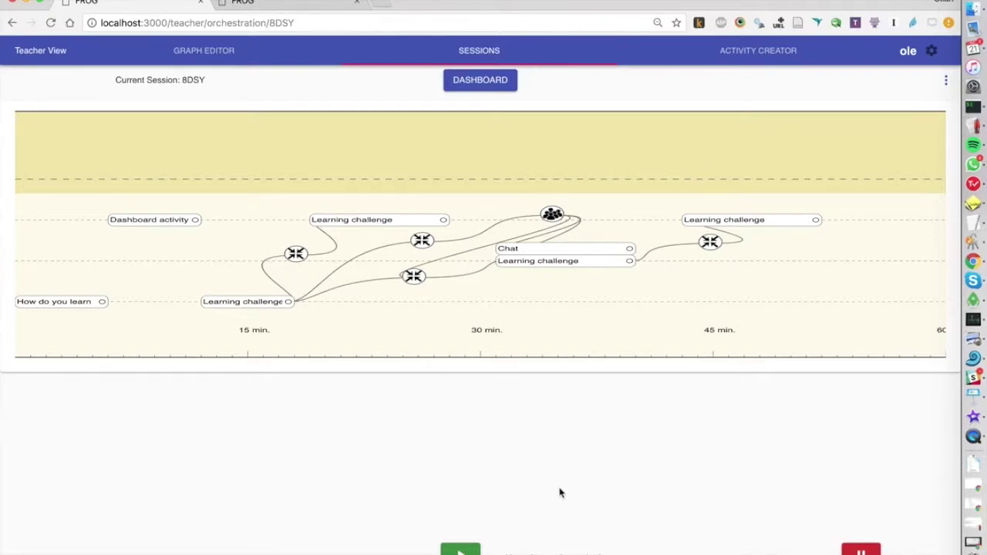
Step: Start How do you learn; answer one student's survey: writing a summary and watching course videos
click(461, 552)
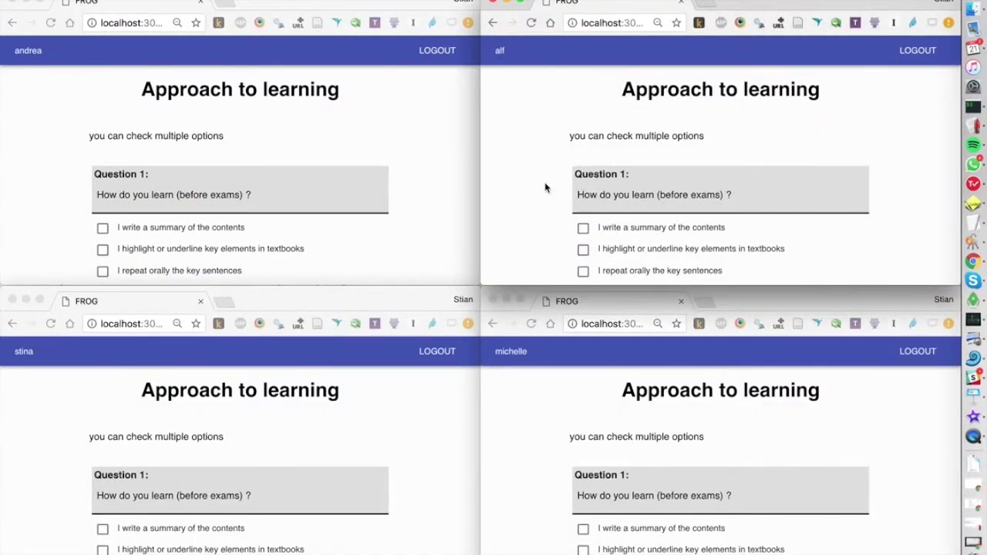
key(super+alt+f)
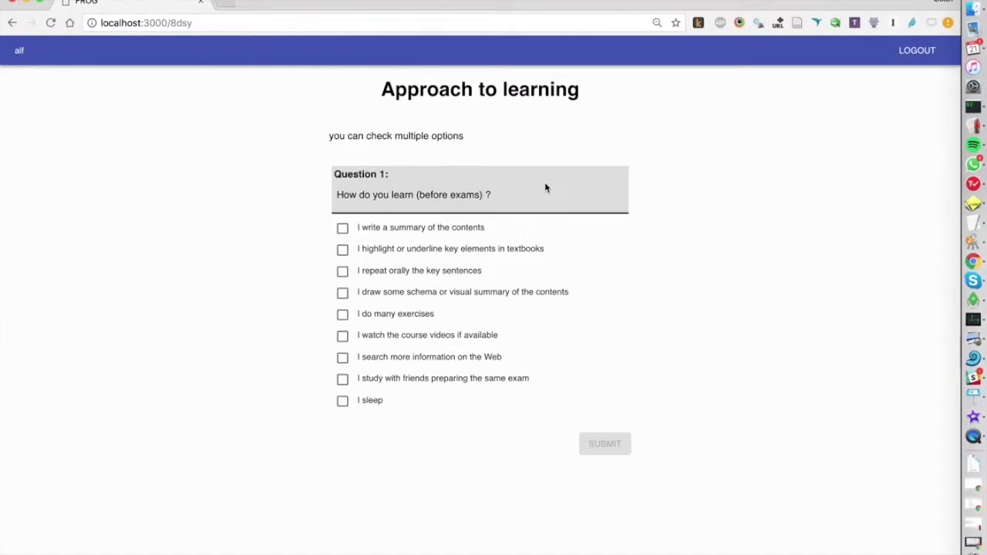
click(384, 230)
click(414, 338)
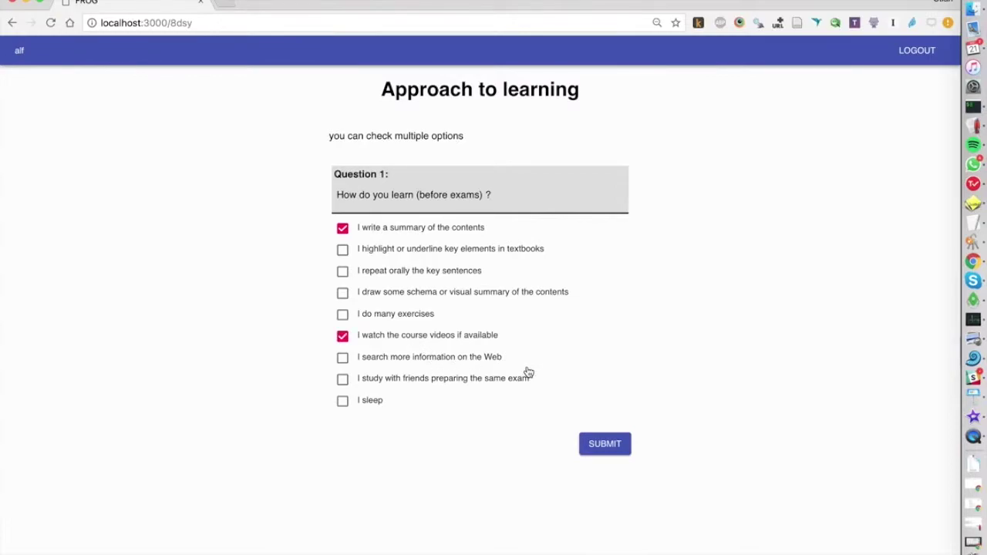
key(super+alt+f)
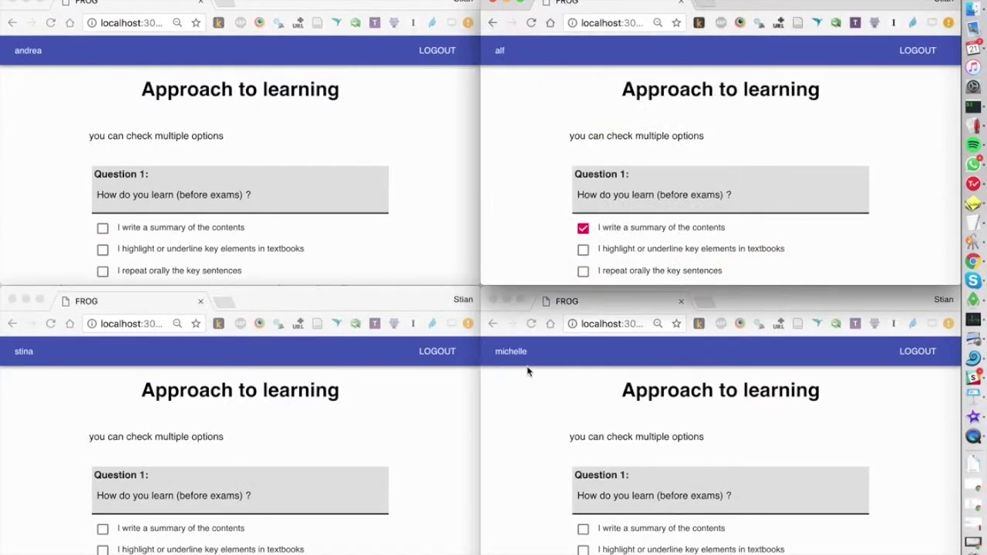
Step: Answer two more surveys (highlighting key elements; writing a summary), then show the teacher's results dashboard
click(181, 247)
click(162, 253)
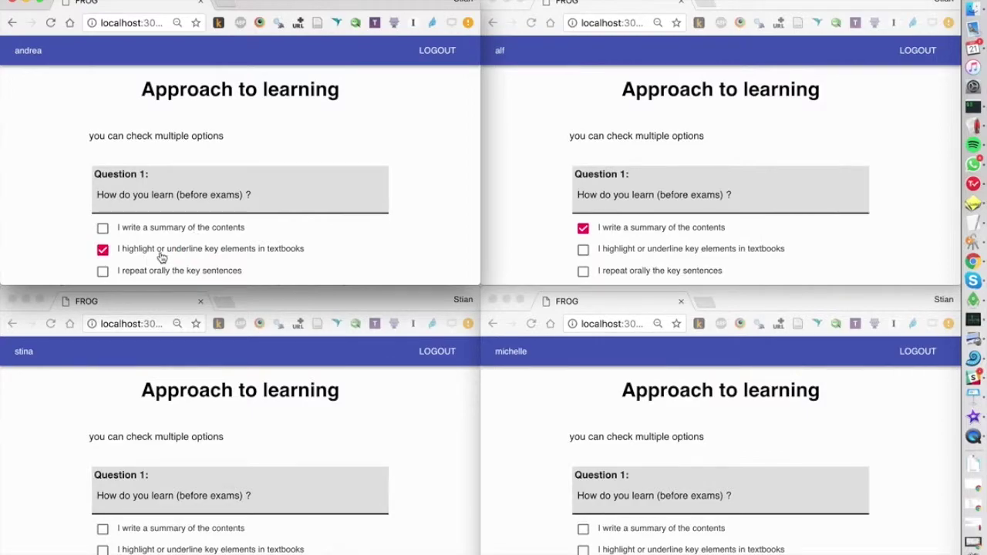
click(193, 506)
click(197, 529)
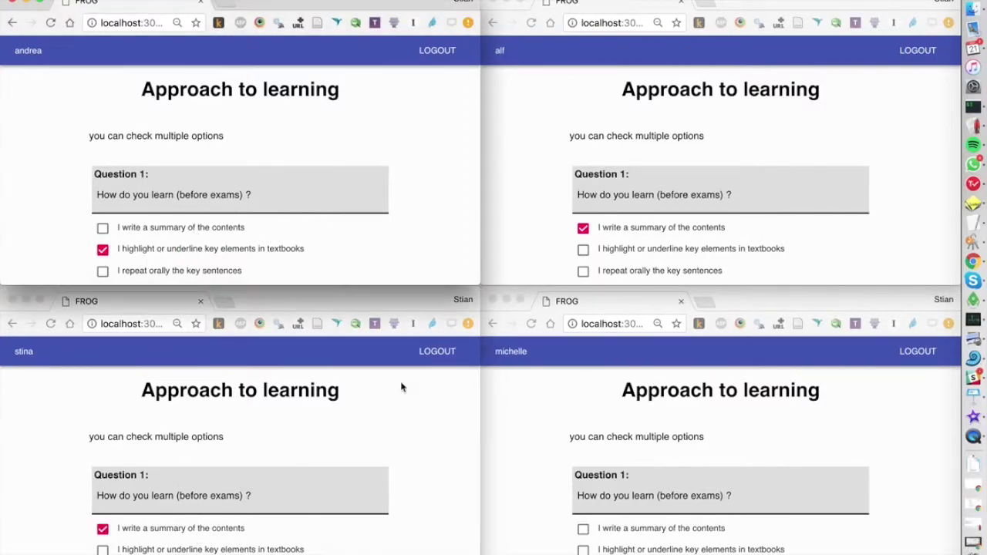
key(super+Tab)
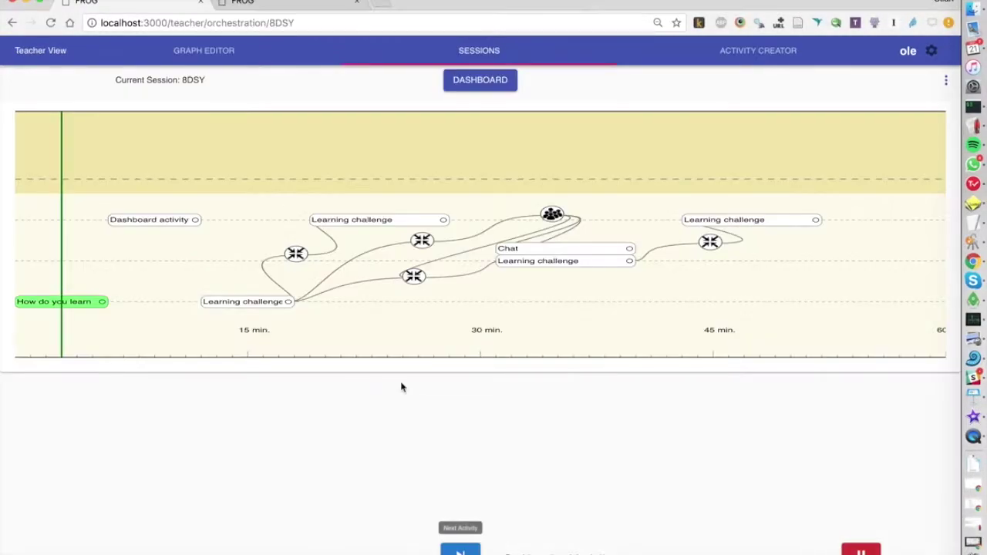
click(477, 90)
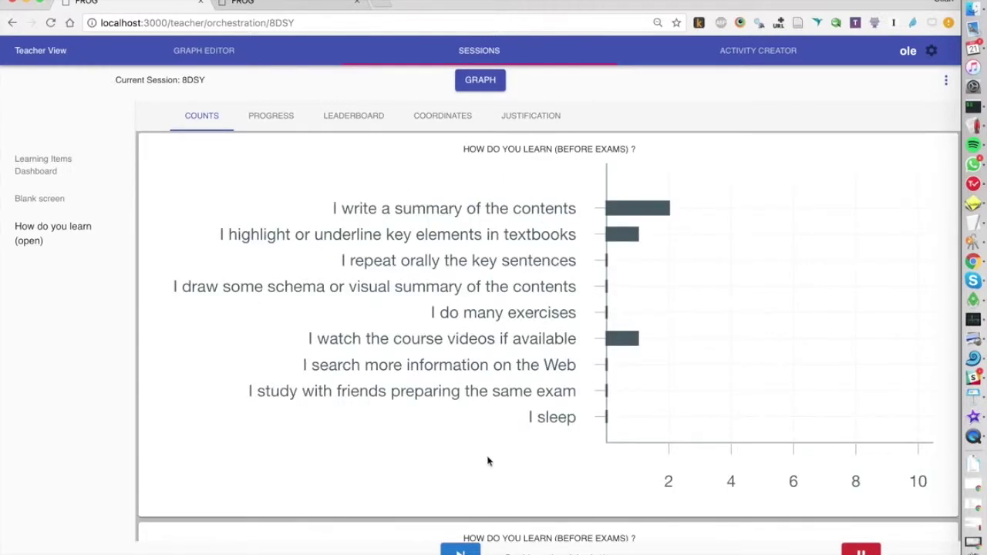
Step: Advance to Dashboard, show the survey chart on the projector, then advance to Learning challenge
click(492, 82)
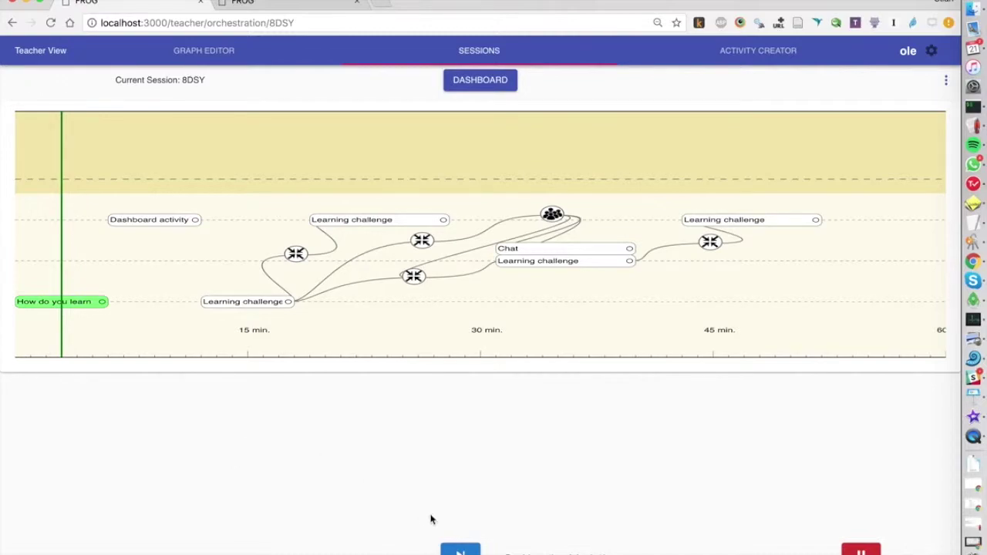
click(460, 551)
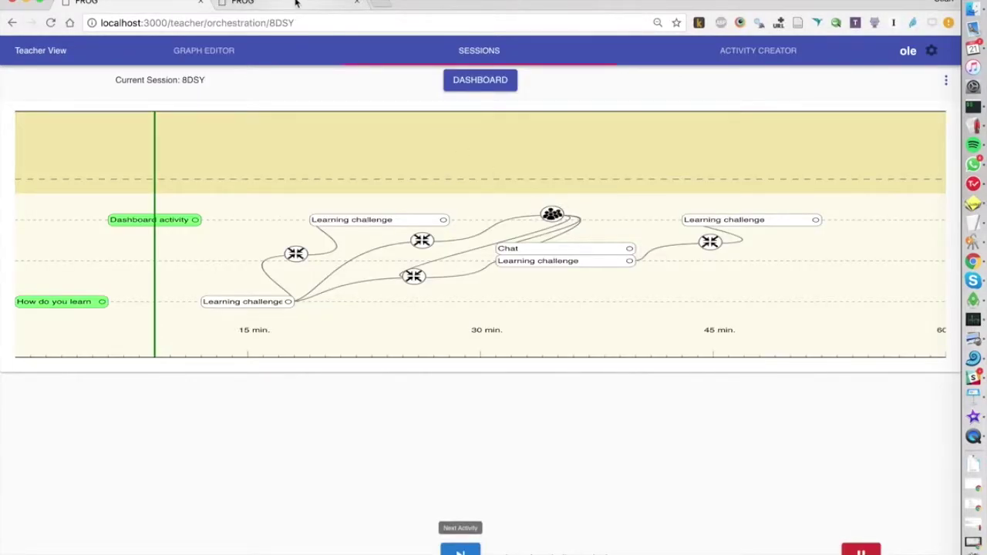
click(298, 6)
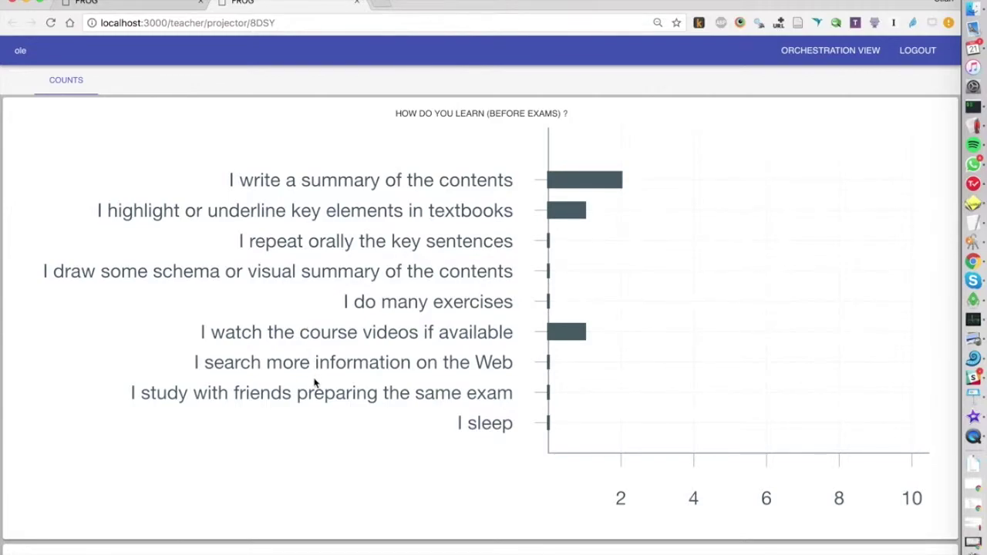
click(145, 8)
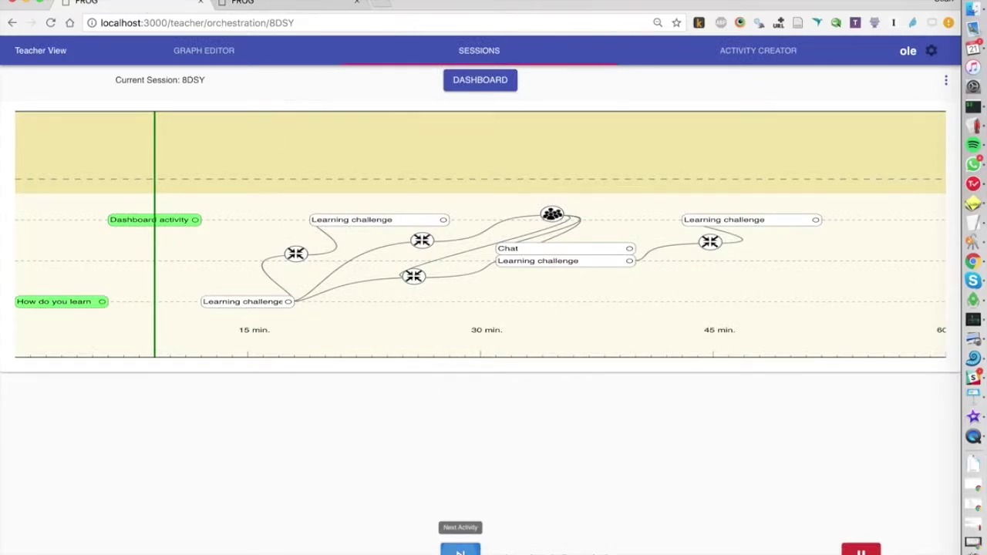
click(460, 551)
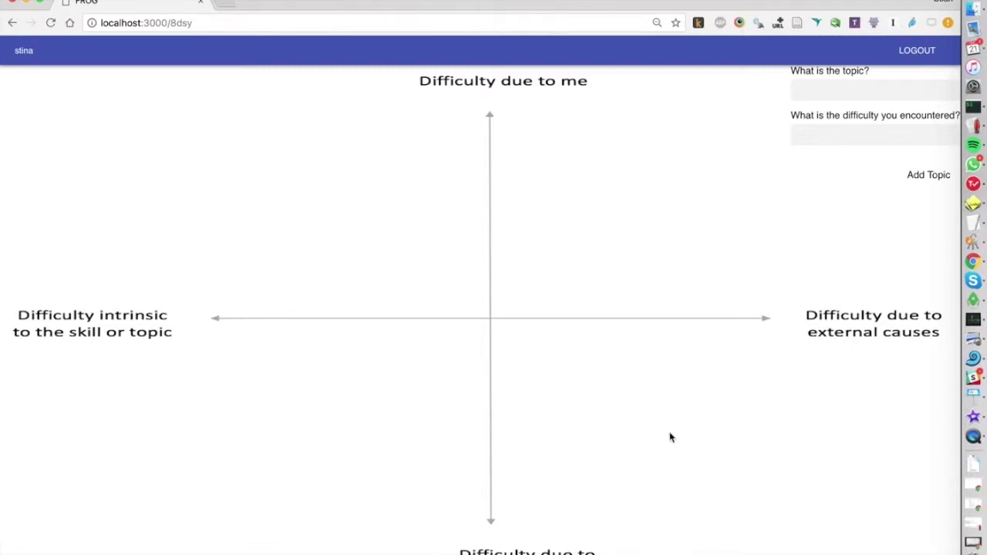
Step: Add a Russian card, 'The grammar was very complex', placed in the external-causes quadrant
click(833, 86)
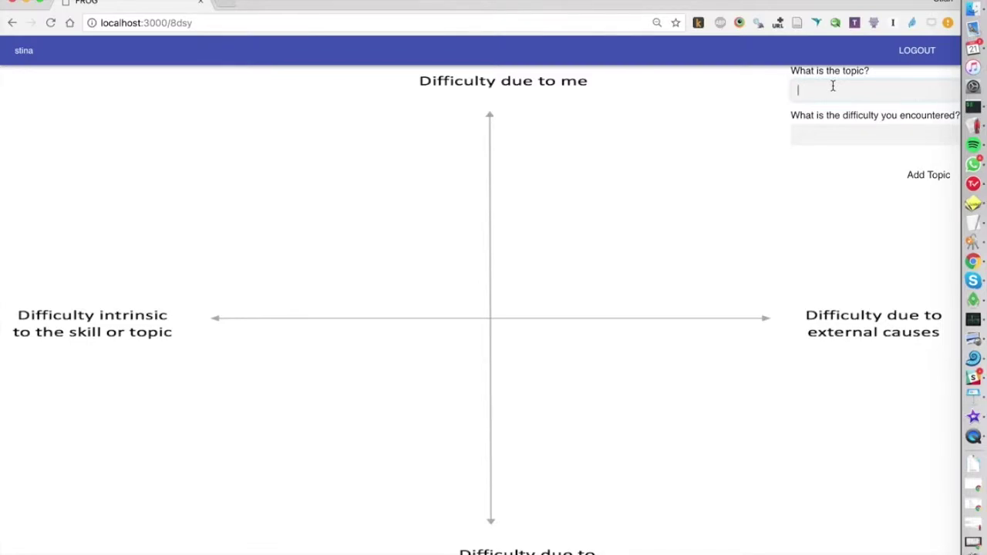
text(Russian)
click(825, 127)
text(The grammar )
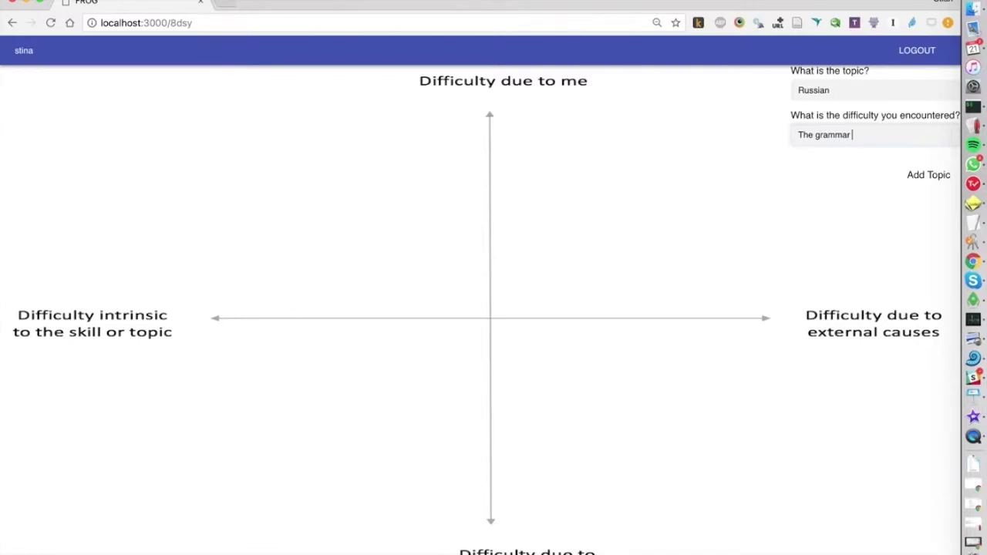
text(was very complex)
click(918, 178)
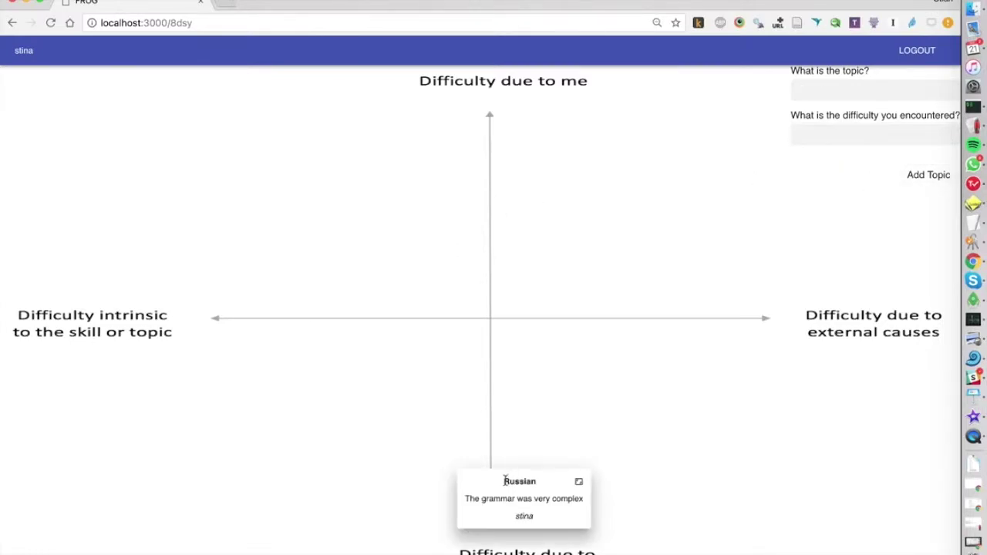
drag(493, 491, 72, 247)
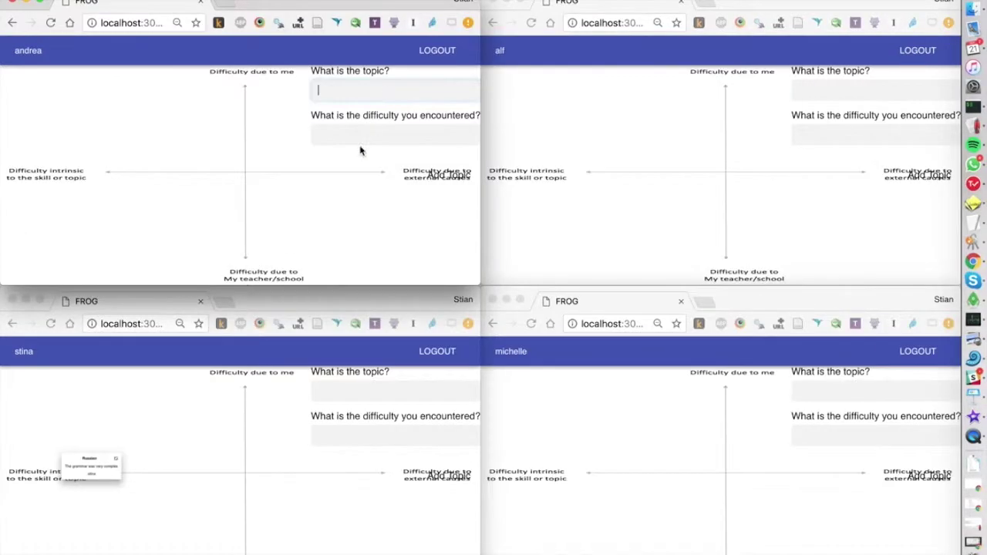
Step: Add Unicycling ('I fall off a lot') and Blockchain ('I don't know why I need it') cards, moving Blockchain up
text(Unicycling)
key(Tab)
text(I fall off a lot)
key(Return)
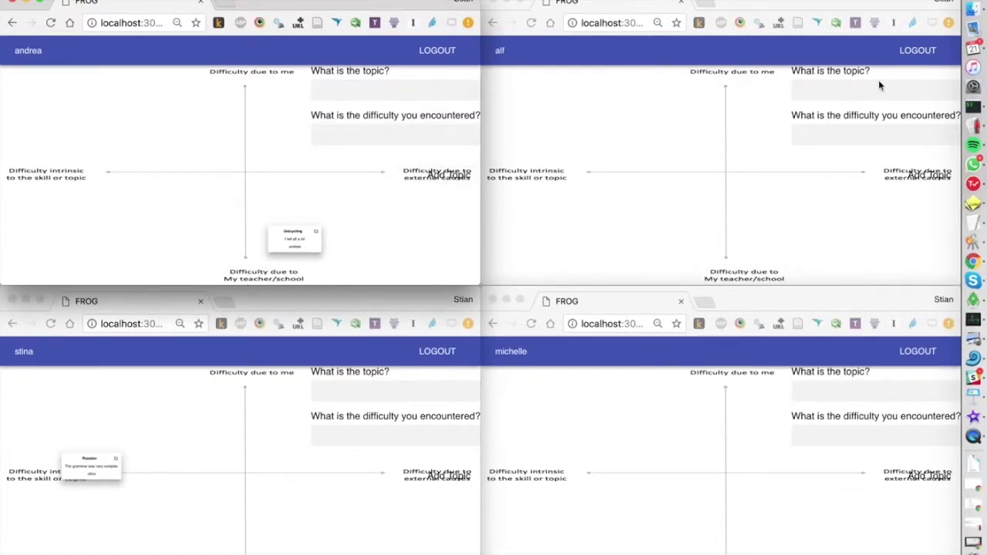
click(882, 88)
text(BlockchainI don't know why I need it)
key(Return)
drag(621, 155, 719, 92)
Step: Add an International politics card, 'I can't find good resources', then show the projector difficulty map
click(875, 392)
text(International politics)
key(Tab)
text(I can't find good resources)
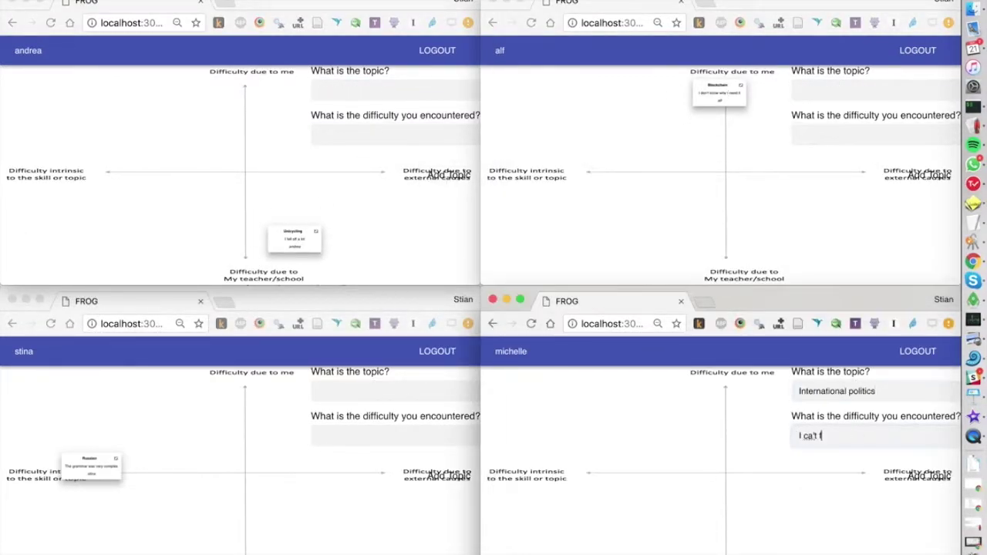
key(Return)
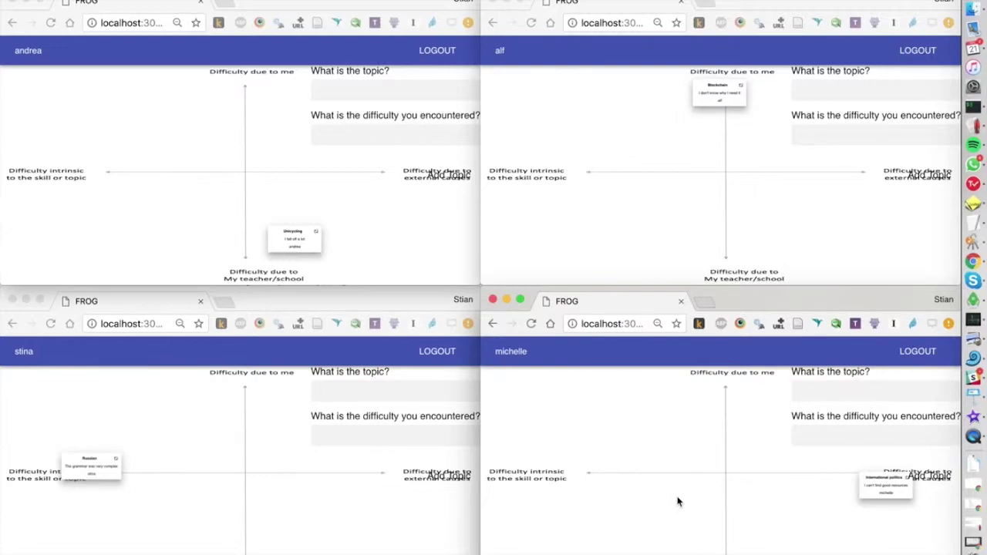
key(super+Tab)
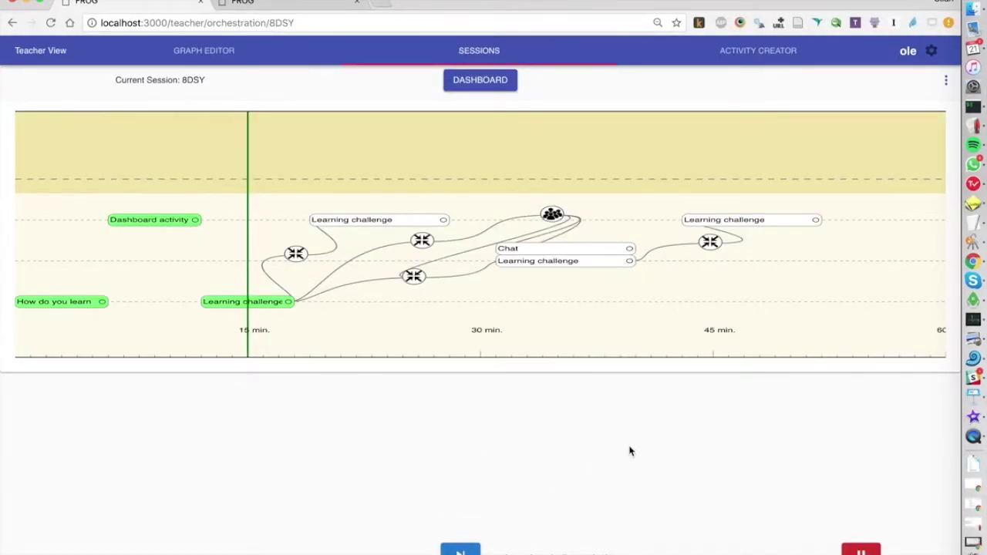
click(278, 7)
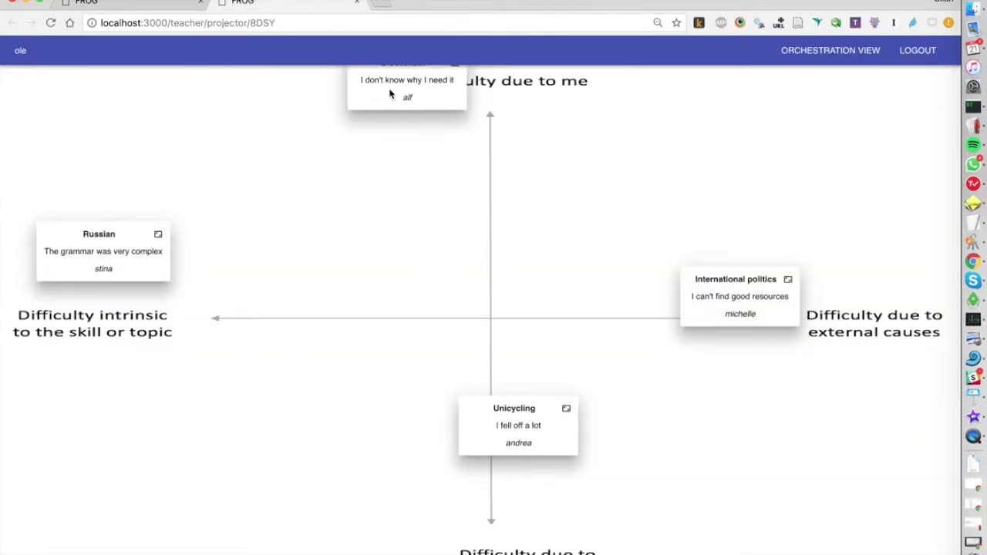
Step: Drag the Blockchain card fully into view on the projector map, then return to the students' windows
drag(389, 93, 390, 121)
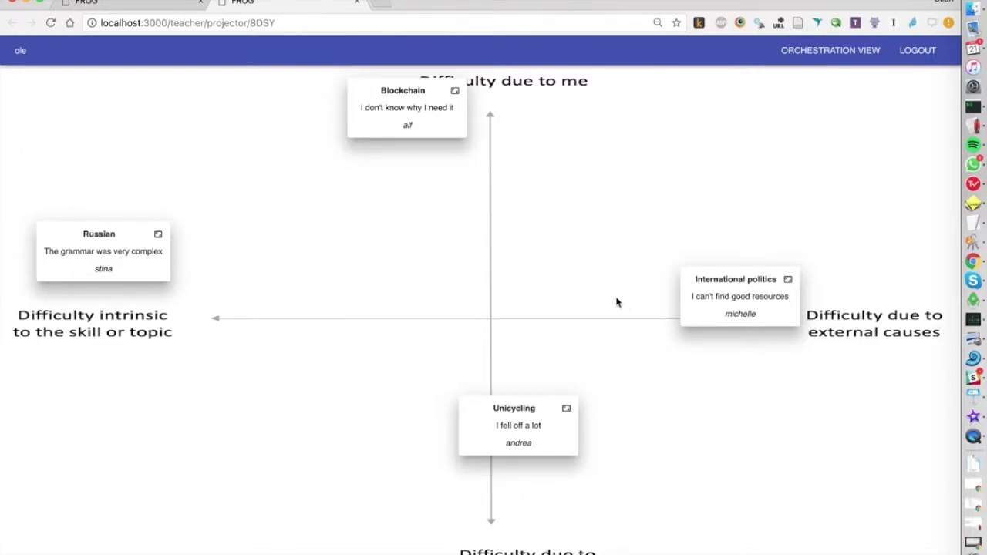
key(super+grave)
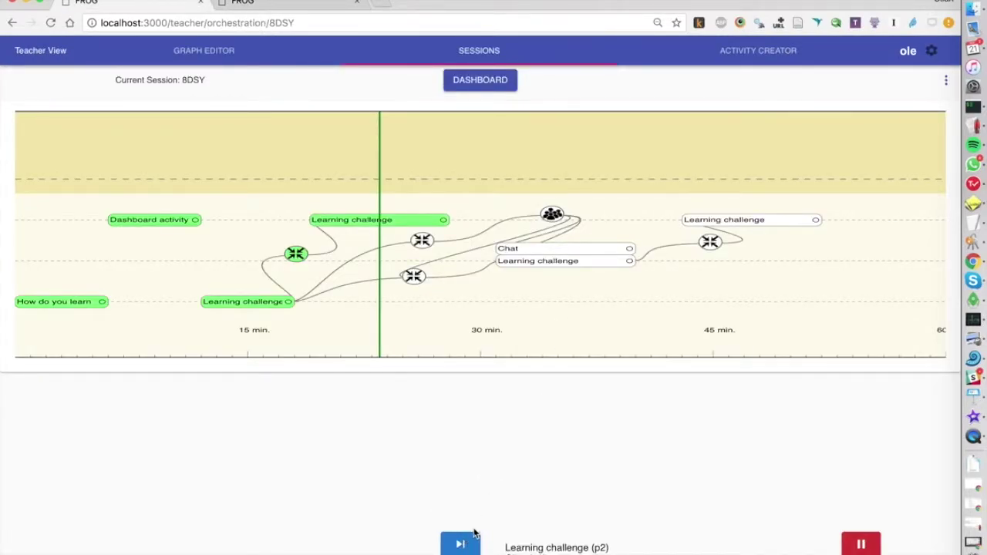
key(super+grave)
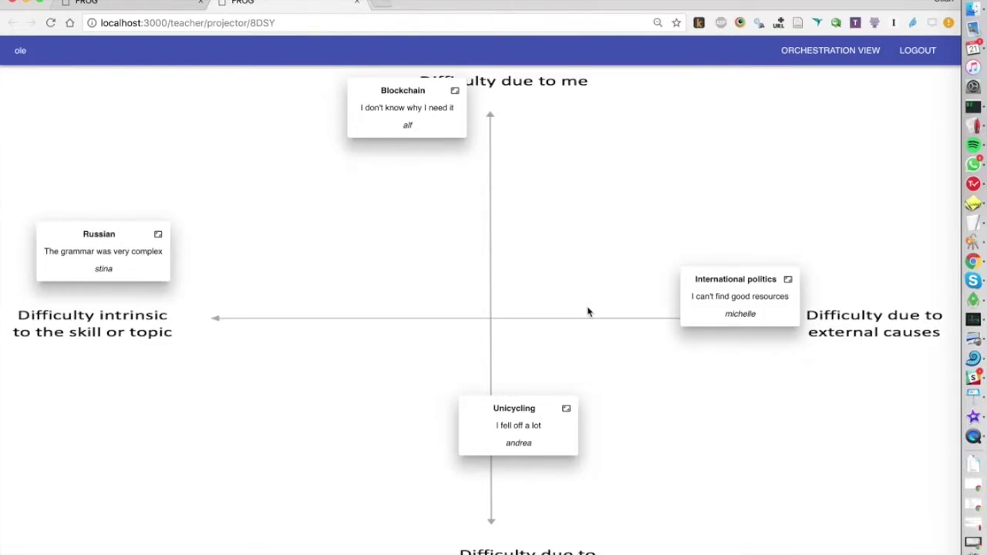
key(super+grave)
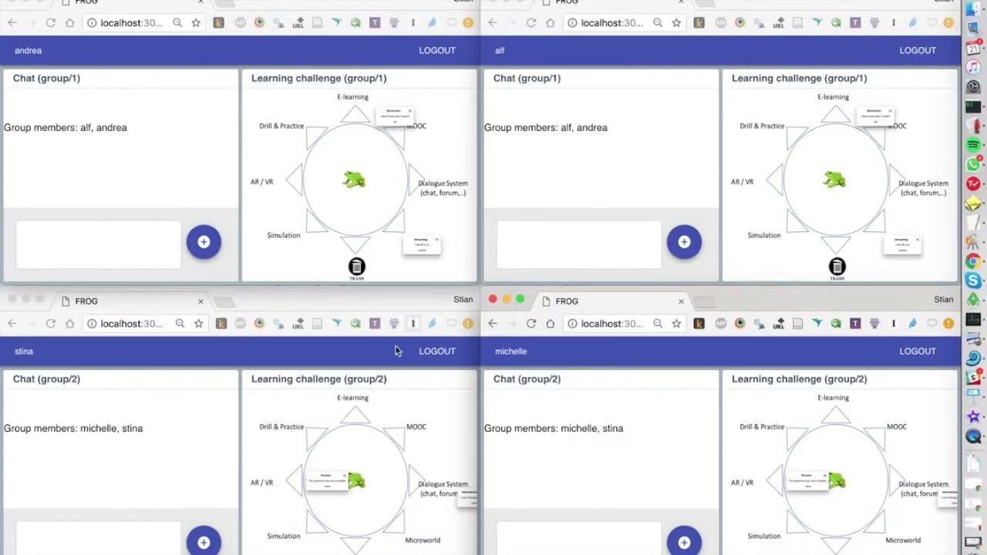
Step: Send 'Hello' in group 1's chat and expand that student's page to full screen
click(555, 260)
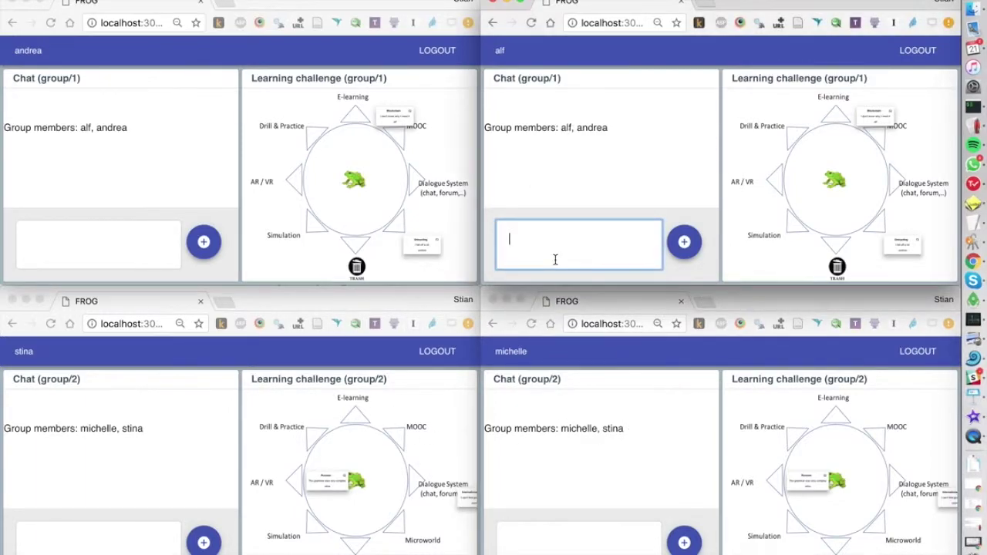
text(Hello)
key(Return)
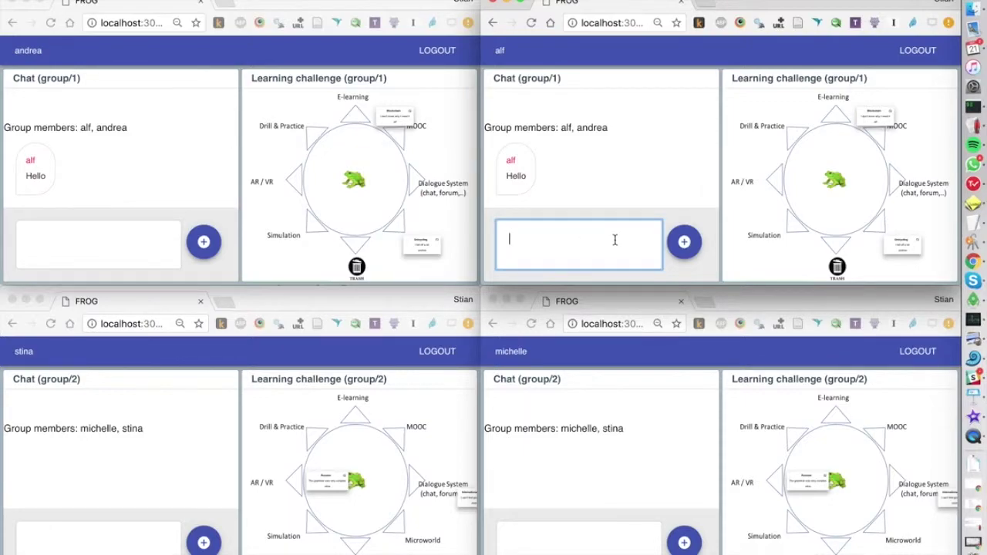
click(716, 189)
key(alt+super+f)
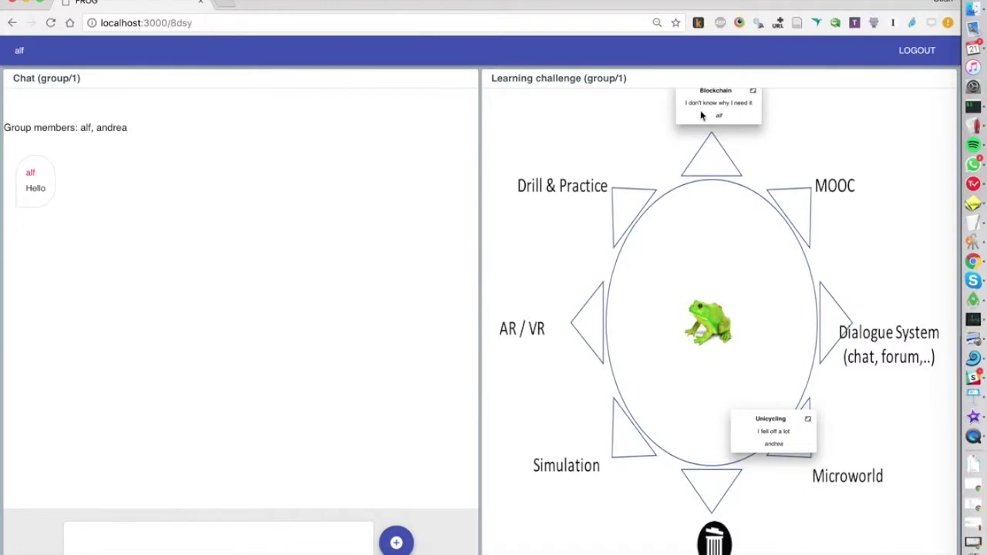
Step: Move the Unicycling card up toward the frog on group 1's wheel, then advance to the final Learning challenge
drag(704, 115, 725, 129)
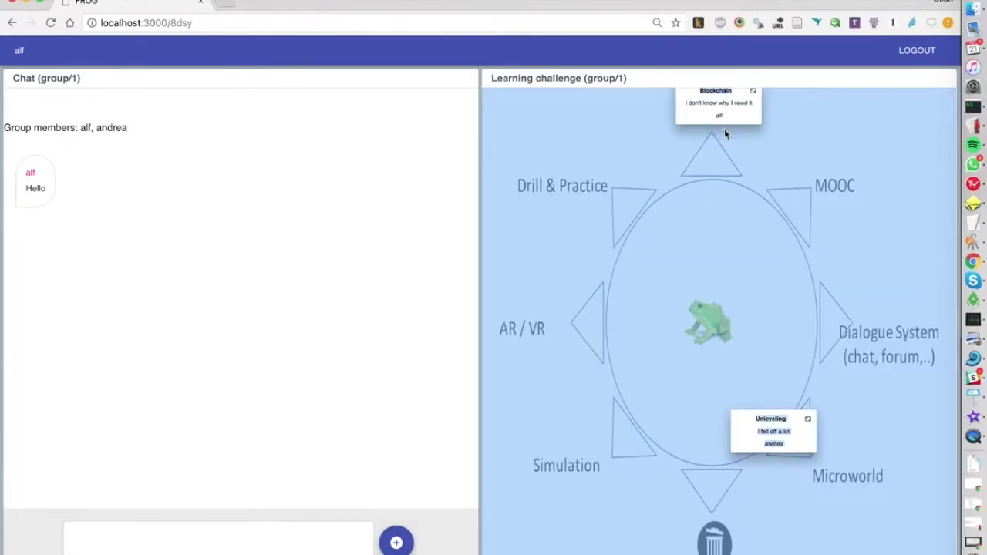
click(724, 129)
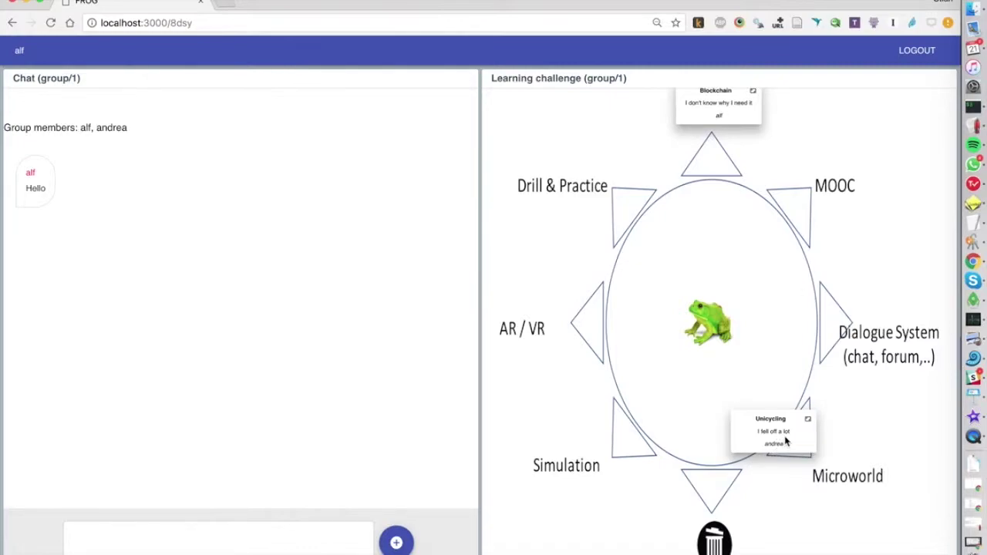
drag(765, 421, 567, 154)
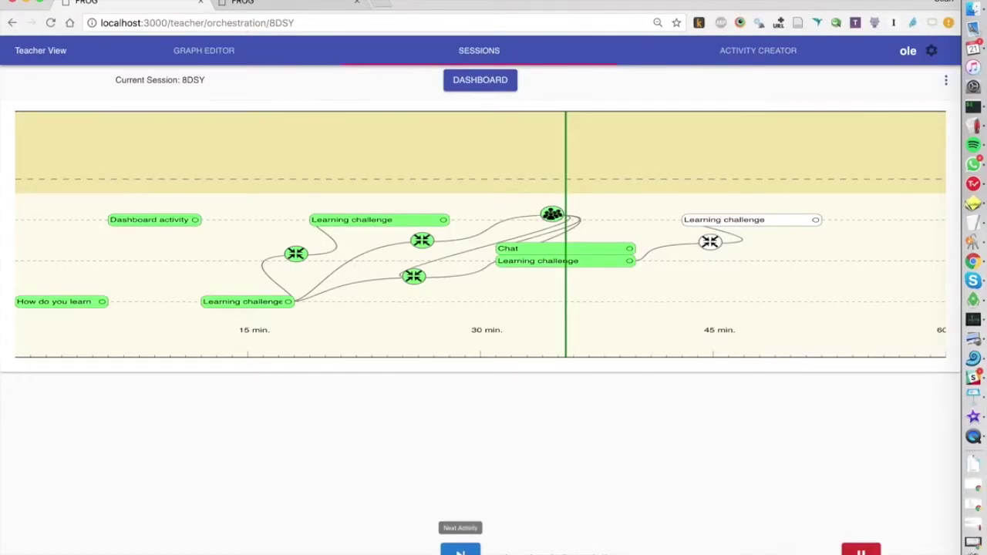
click(460, 549)
Step: Show the final Learning challenge board on the projector with the Blockchain card moved fully into view
click(239, 3)
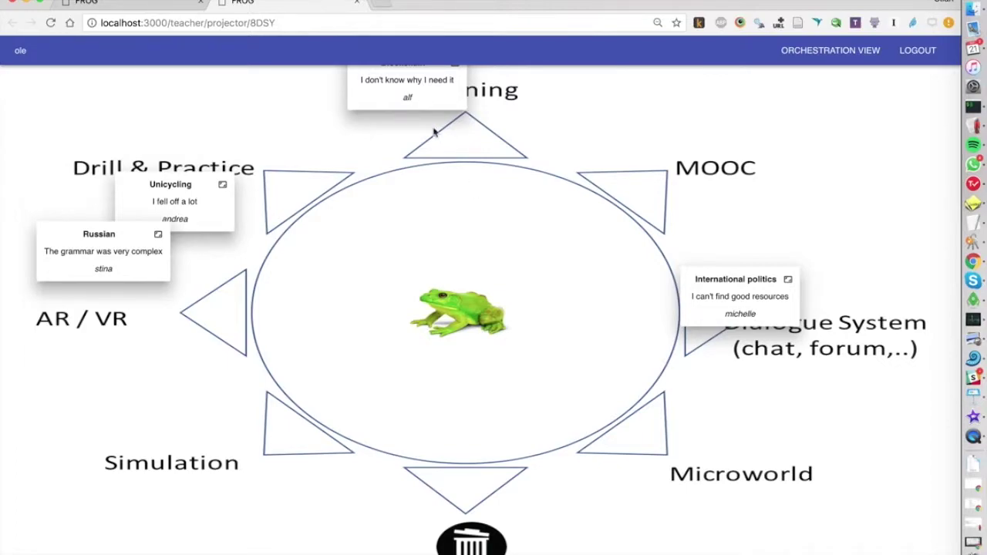
drag(419, 101, 420, 128)
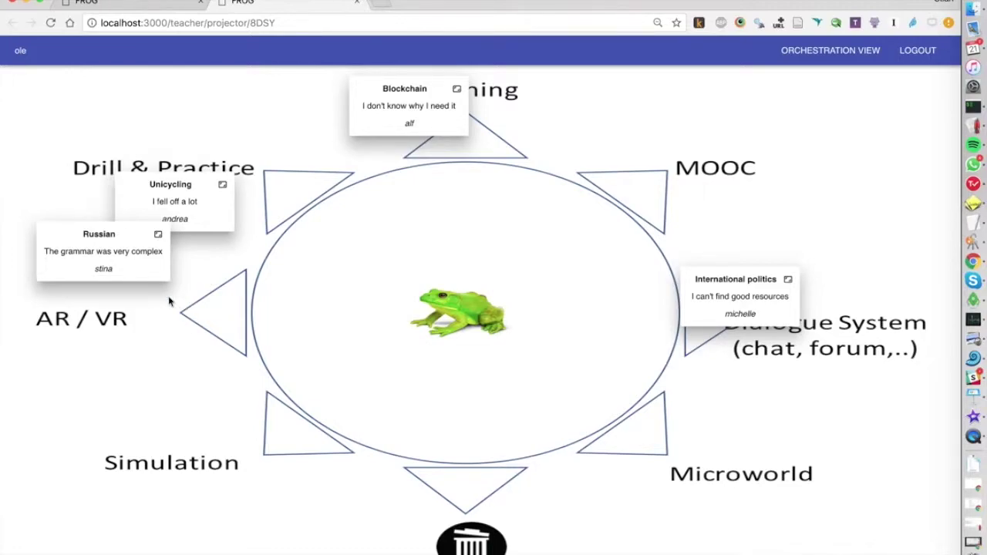
Step: Switch from the projector board to the first FROG tab with session 8DSY's Sessions timeline
click(138, 9)
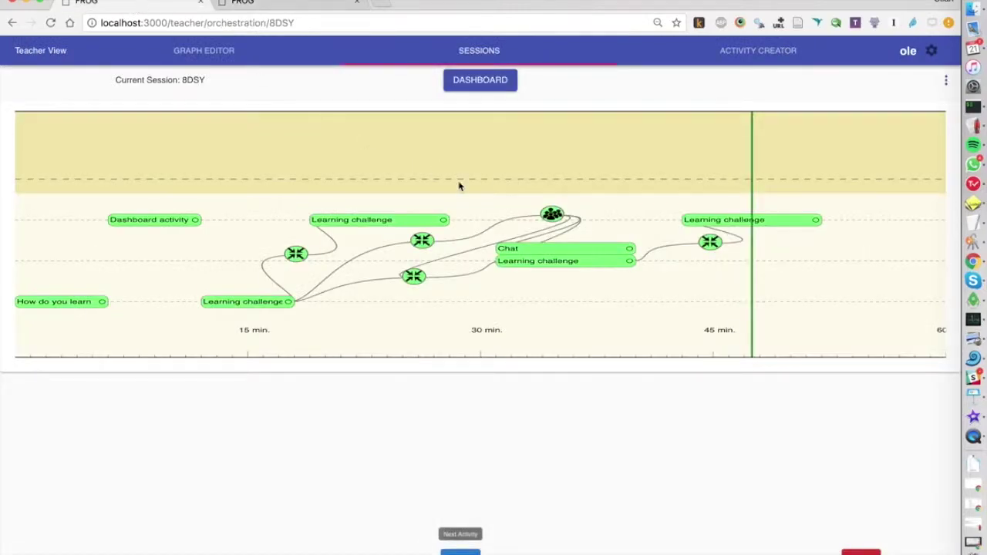